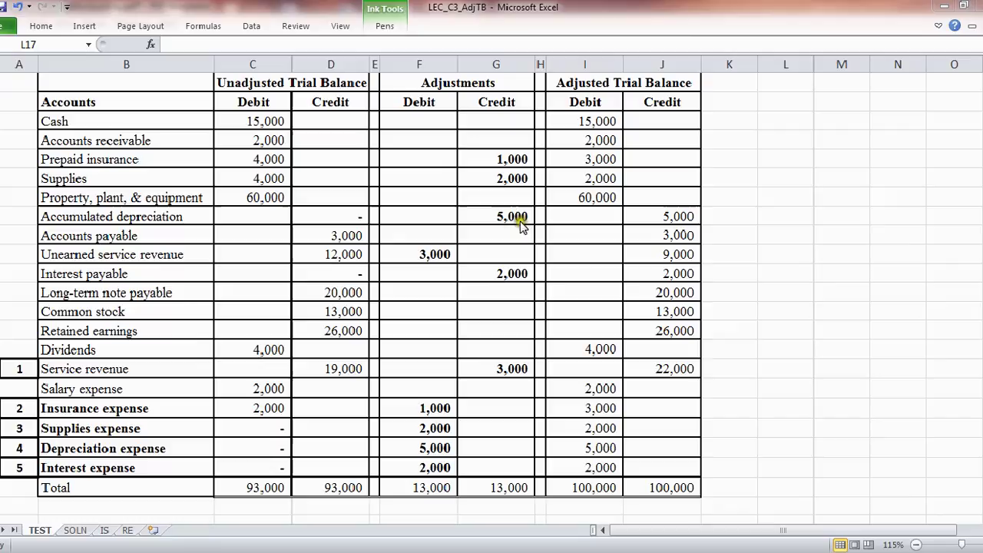
# Pick a blue pen from the Ink Tools Pens gallery for inking over the sheet
pyautogui.click(388, 24)
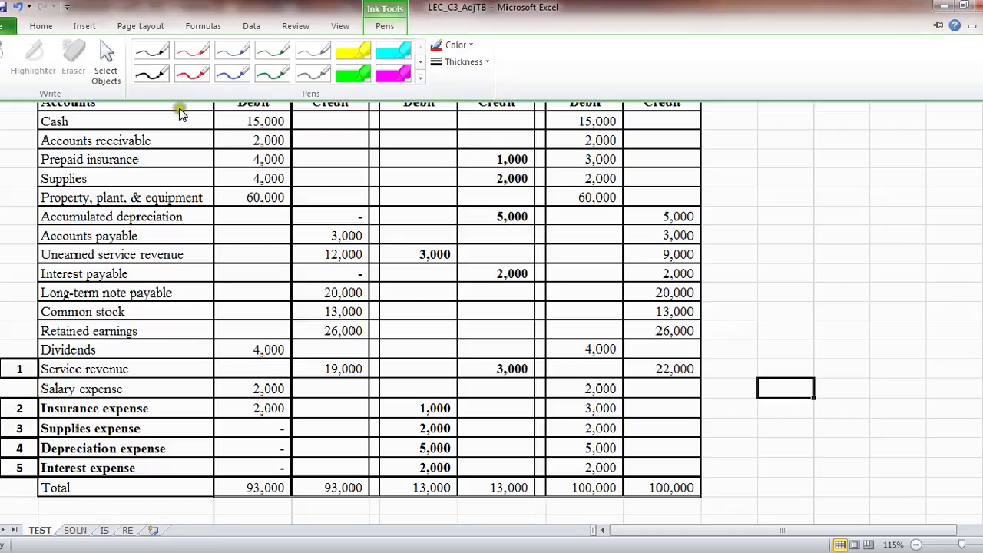
pyautogui.click(224, 69)
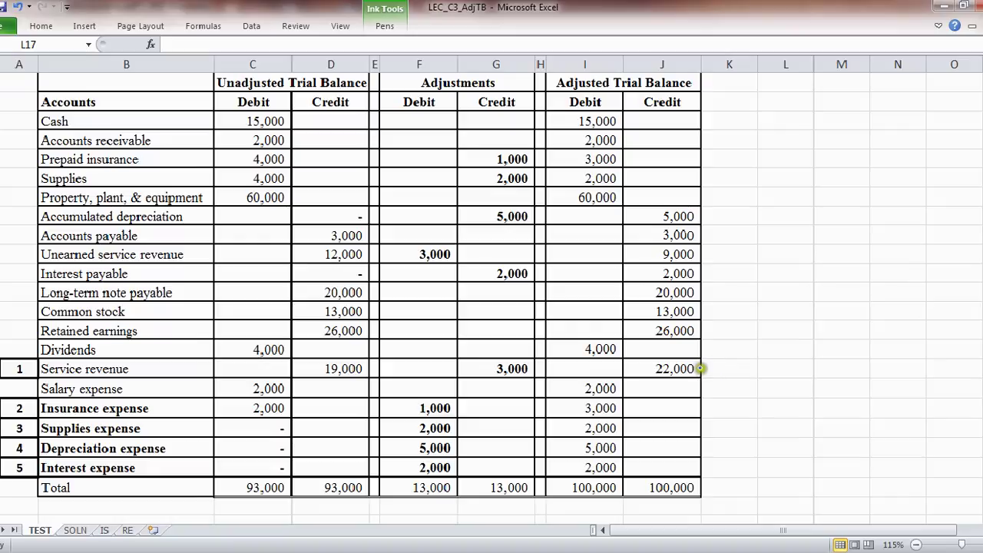
# Tick the revenue and expense balances and ink 22,000 − 14,000 = 8,000 net income
pyautogui.moveTo(702, 368); pyautogui.dragTo(710, 369)
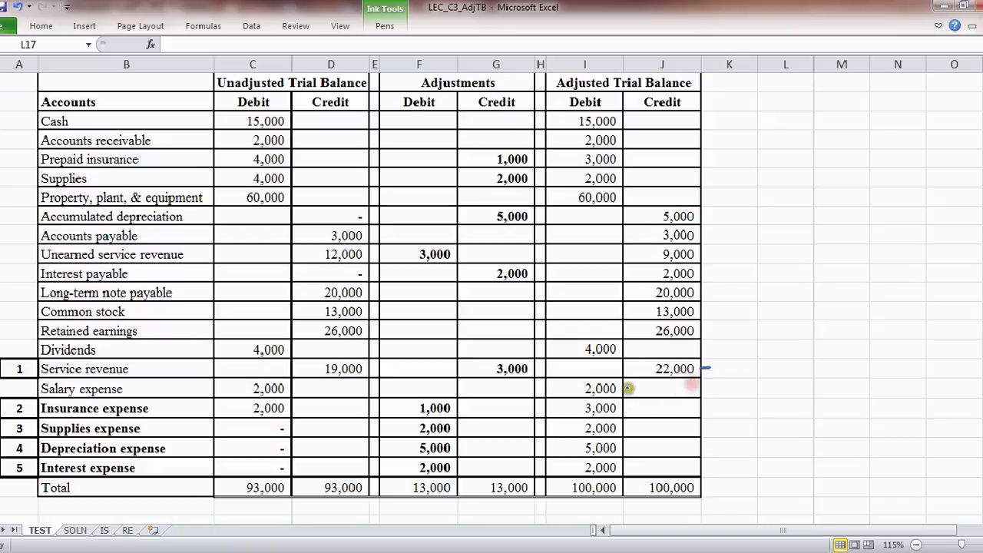
pyautogui.moveTo(623, 380); pyautogui.dragTo(628, 470)
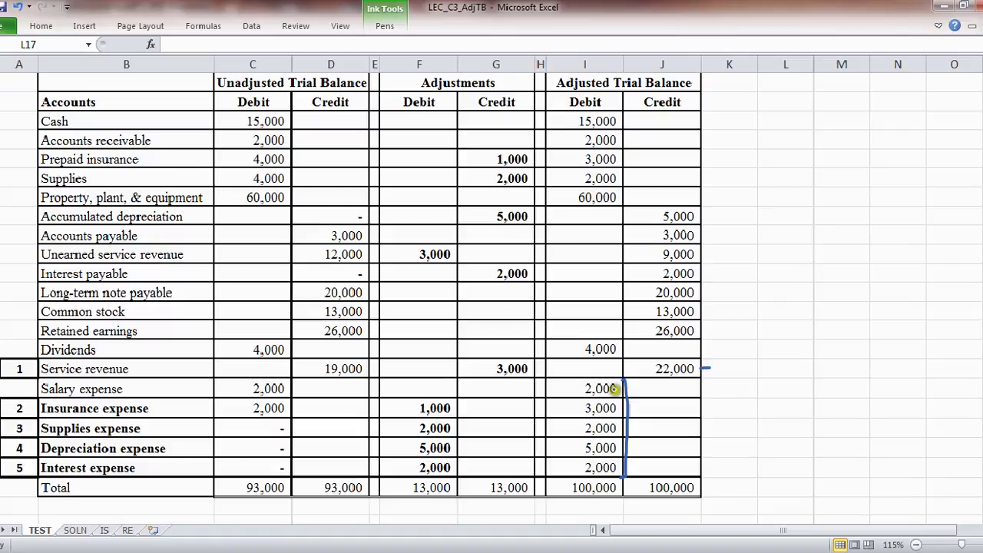
pyautogui.moveTo(576, 389)
pyautogui.mouseDown()
pyautogui.moveTo(583, 384)
pyautogui.moveTo(584, 459)
pyautogui.mouseUp()
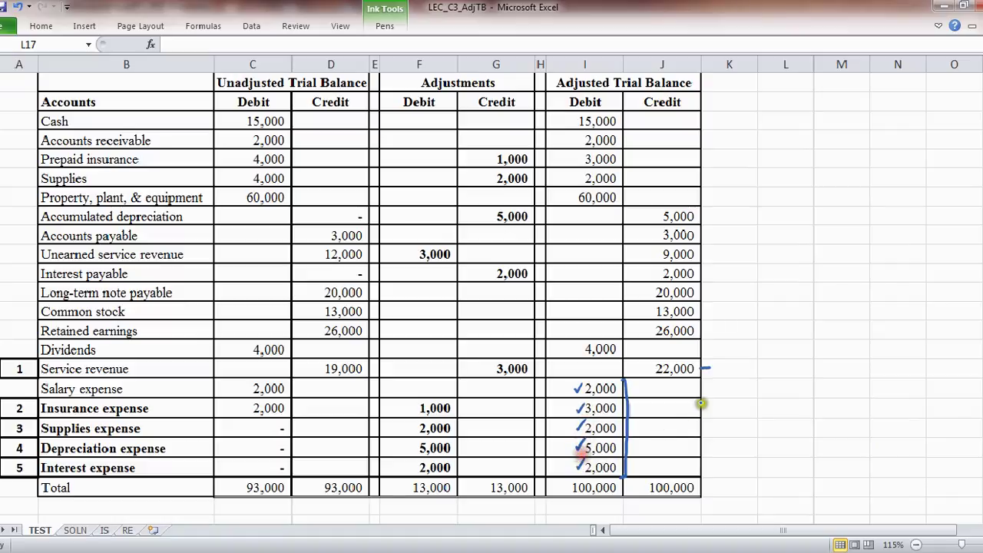
pyautogui.moveTo(763, 364); pyautogui.dragTo(811, 367)
pyautogui.moveTo(759, 393)
pyautogui.mouseDown()
pyautogui.moveTo(809, 382)
pyautogui.moveTo(821, 394)
pyautogui.mouseUp()
pyautogui.moveTo(760, 415)
pyautogui.mouseDown()
pyautogui.moveTo(806, 411)
pyautogui.moveTo(860, 427)
pyautogui.moveTo(891, 418)
pyautogui.mouseUp()
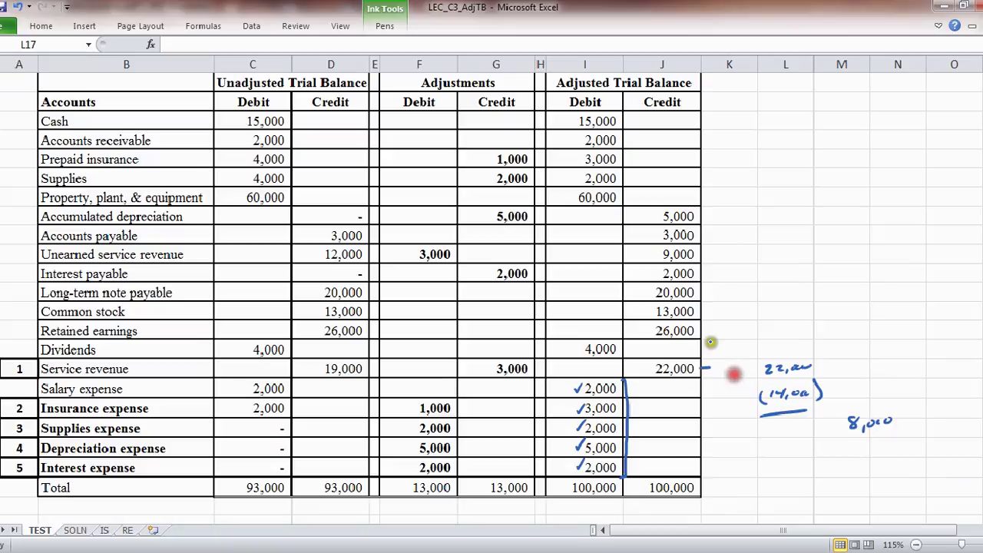
pyautogui.moveTo(705, 329); pyautogui.dragTo(716, 324)
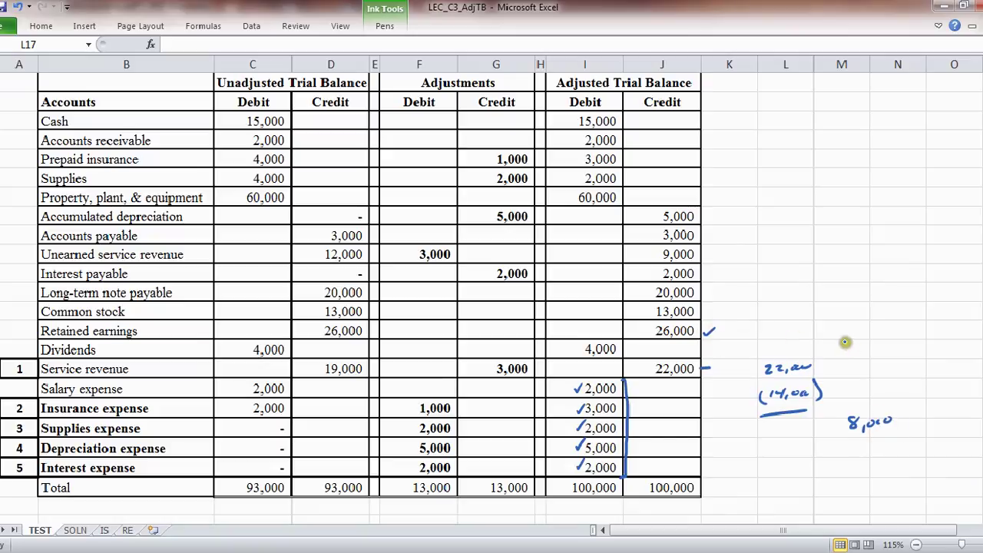
# Ink the rollforward 26,000 + 8,000 − 4,000 dividends = 30,000 ending retained earnings and bracket the asset balances
pyautogui.moveTo(849, 342)
pyautogui.mouseDown()
pyautogui.moveTo(859, 351)
pyautogui.moveTo(895, 343)
pyautogui.mouseUp()
pyautogui.moveTo(618, 355)
pyautogui.mouseDown()
pyautogui.moveTo(795, 443)
pyautogui.moveTo(795, 423)
pyautogui.moveTo(825, 420)
pyautogui.moveTo(806, 459)
pyautogui.moveTo(859, 459)
pyautogui.moveTo(901, 443)
pyautogui.moveTo(910, 459)
pyautogui.mouseUp()
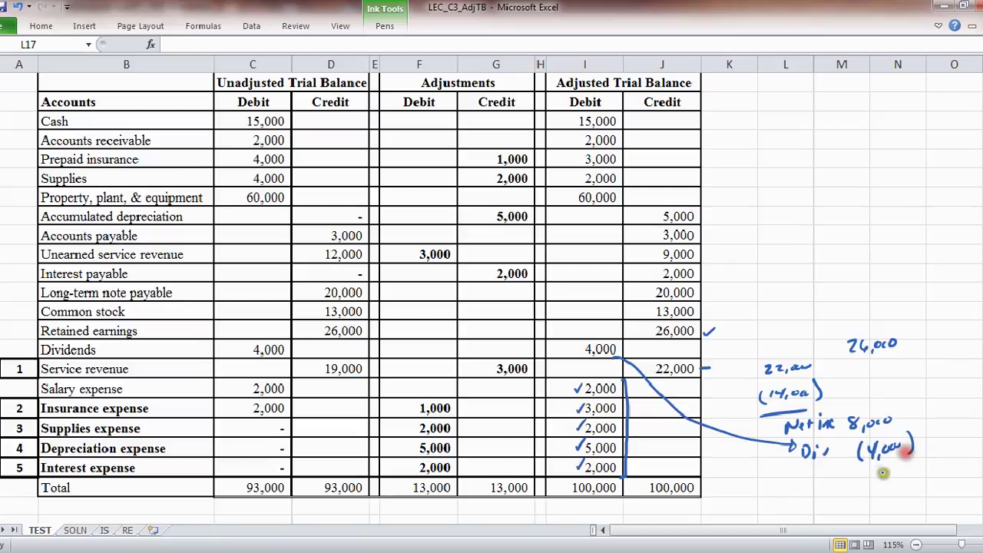
pyautogui.moveTo(856, 473)
pyautogui.mouseDown()
pyautogui.moveTo(910, 463)
pyautogui.moveTo(893, 485)
pyautogui.moveTo(918, 479)
pyautogui.mouseUp()
pyautogui.moveTo(779, 485); pyautogui.dragTo(795, 502)
pyautogui.moveTo(797, 504)
pyautogui.mouseDown()
pyautogui.moveTo(807, 483)
pyautogui.moveTo(820, 496)
pyautogui.moveTo(841, 486)
pyautogui.mouseUp()
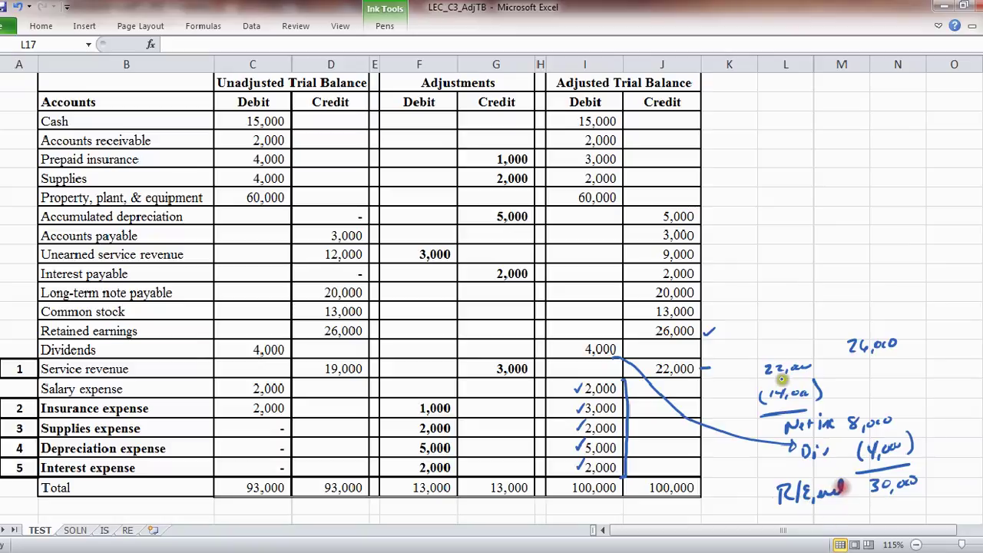
pyautogui.moveTo(767, 336)
pyautogui.mouseDown()
pyautogui.moveTo(777, 355)
pyautogui.moveTo(786, 333)
pyautogui.moveTo(820, 347)
pyautogui.mouseUp()
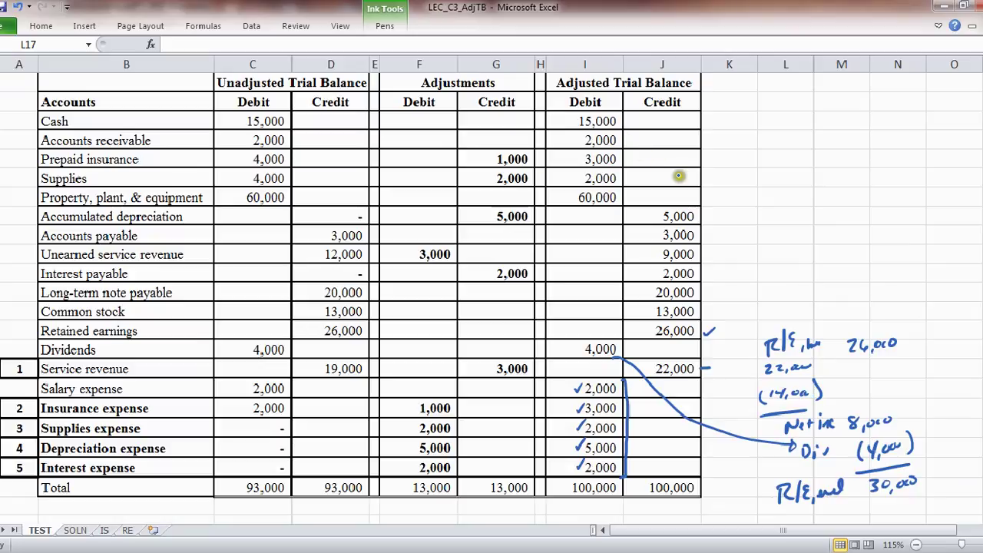
pyautogui.moveTo(699, 113)
pyautogui.mouseDown()
pyautogui.moveTo(717, 135)
pyautogui.moveTo(714, 219)
pyautogui.moveTo(579, 223)
pyautogui.moveTo(555, 193)
pyautogui.moveTo(552, 118)
pyautogui.moveTo(673, 106)
pyautogui.moveTo(634, 113)
pyautogui.moveTo(634, 152)
pyautogui.mouseUp()
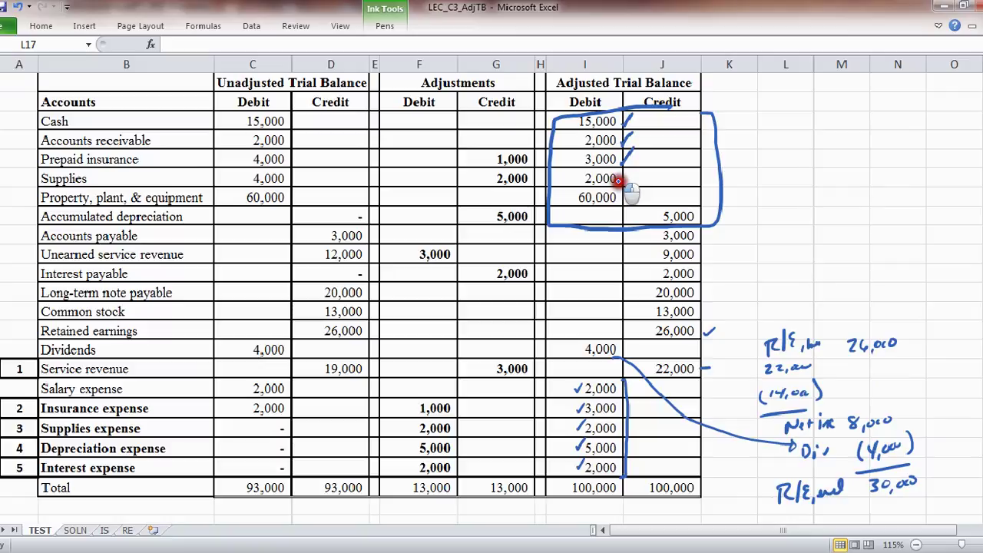
# Tick the Supplies and accumulated depreciation balances, label 77,000 as Total Assets, then clear all ink
pyautogui.moveTo(619, 181)
pyautogui.mouseDown()
pyautogui.moveTo(631, 171)
pyautogui.moveTo(634, 191)
pyautogui.mouseUp()
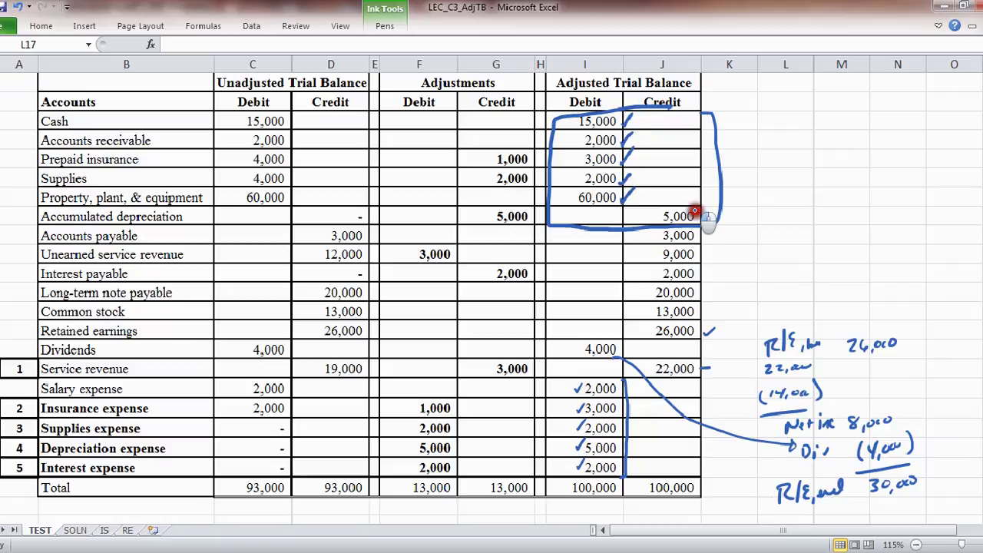
pyautogui.moveTo(699, 212)
pyautogui.mouseDown()
pyautogui.moveTo(714, 196)
pyautogui.moveTo(823, 164)
pyautogui.moveTo(761, 153)
pyautogui.moveTo(765, 166)
pyautogui.mouseUp()
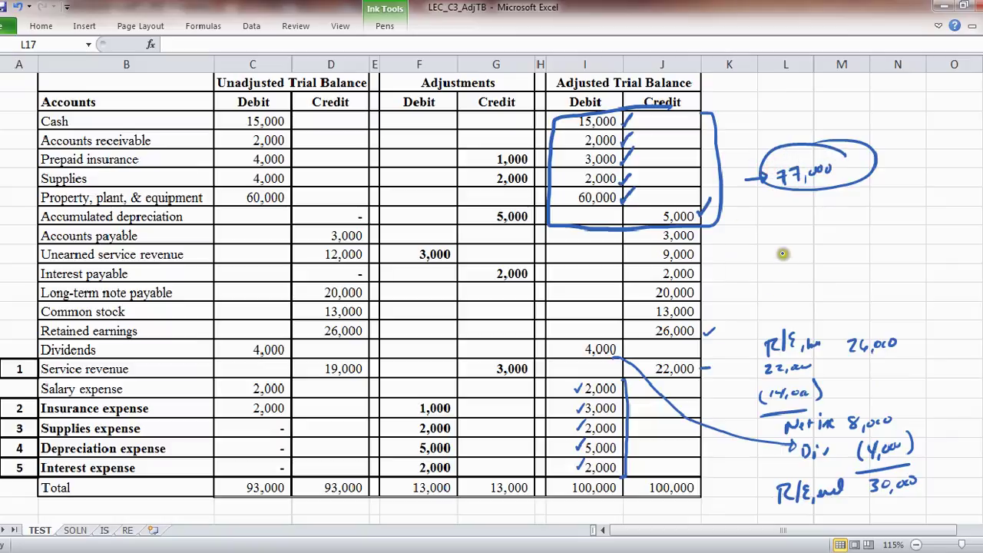
pyautogui.moveTo(778, 204)
pyautogui.mouseDown()
pyautogui.moveTo(806, 213)
pyautogui.moveTo(897, 202)
pyautogui.mouseUp()
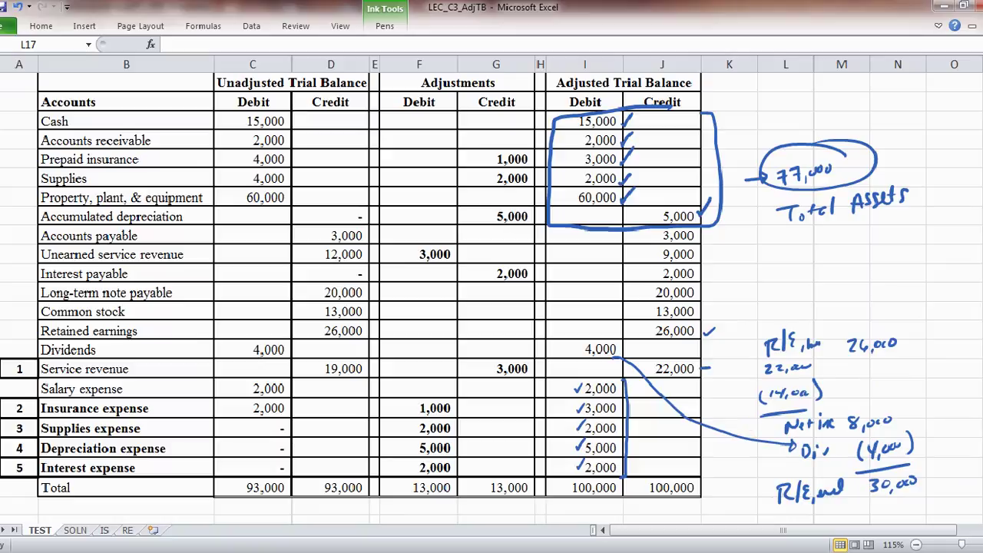
pyautogui.moveTo(417, 552)
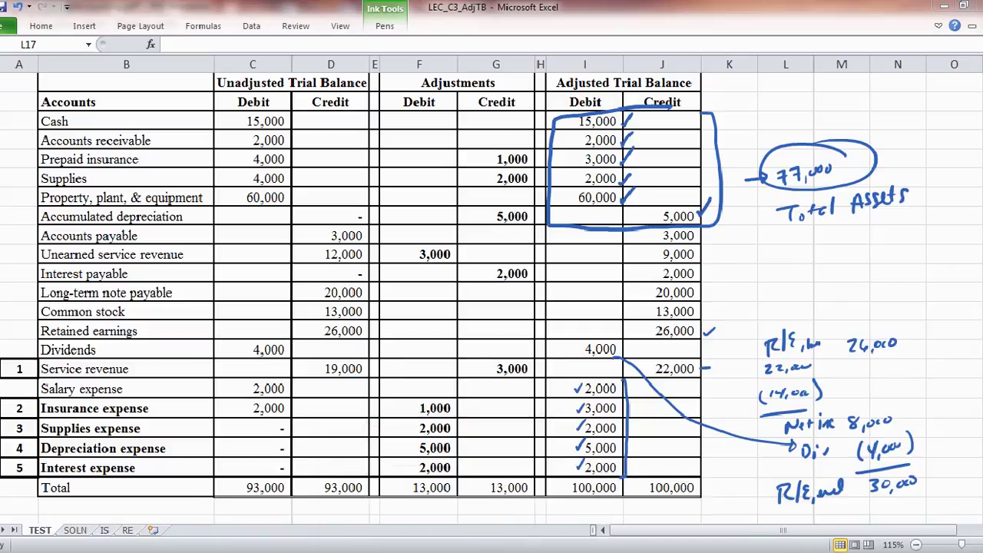
pyautogui.click(584, 389)
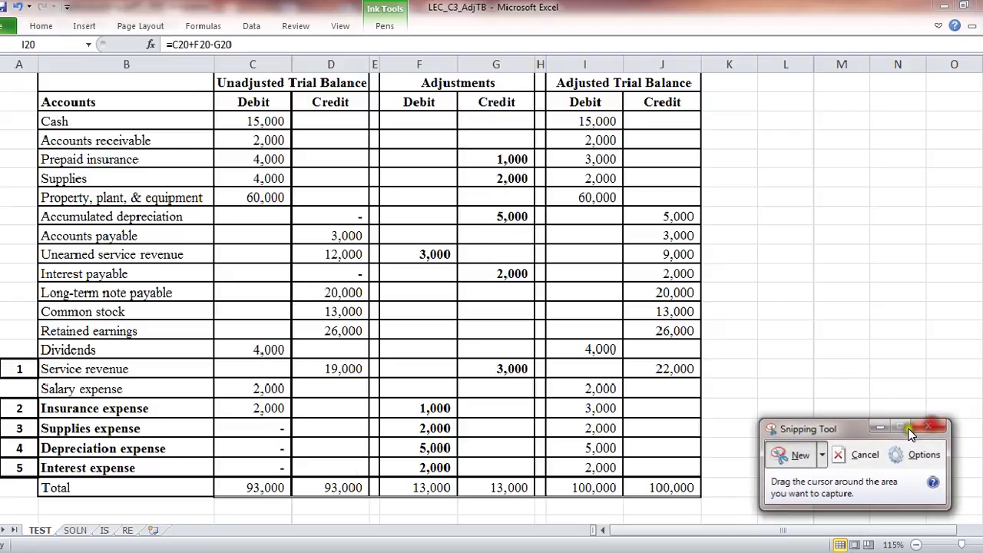
# Cancel the Snipping Tool capture and bring up the IS income statement sheet
pyautogui.click(913, 428)
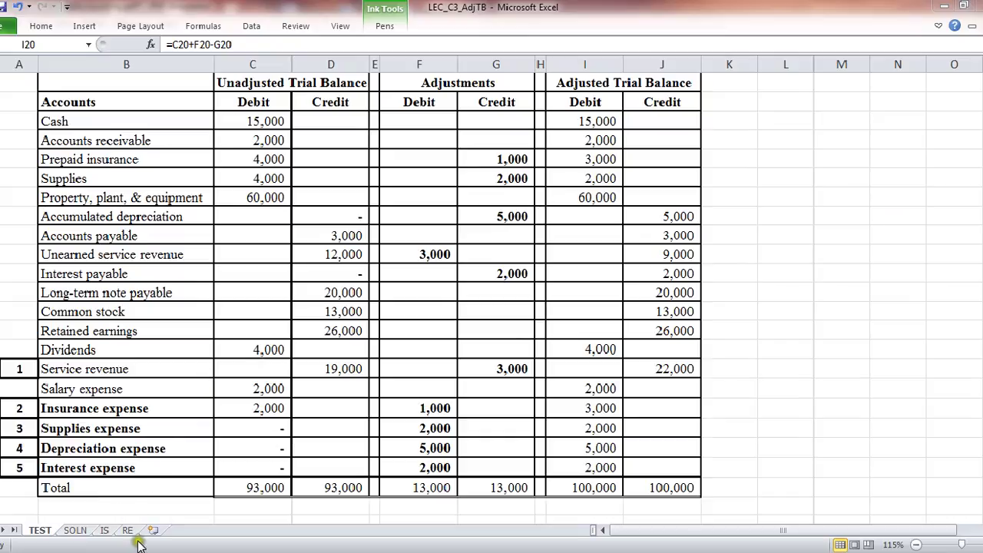
pyautogui.click(108, 530)
pyautogui.click(105, 530)
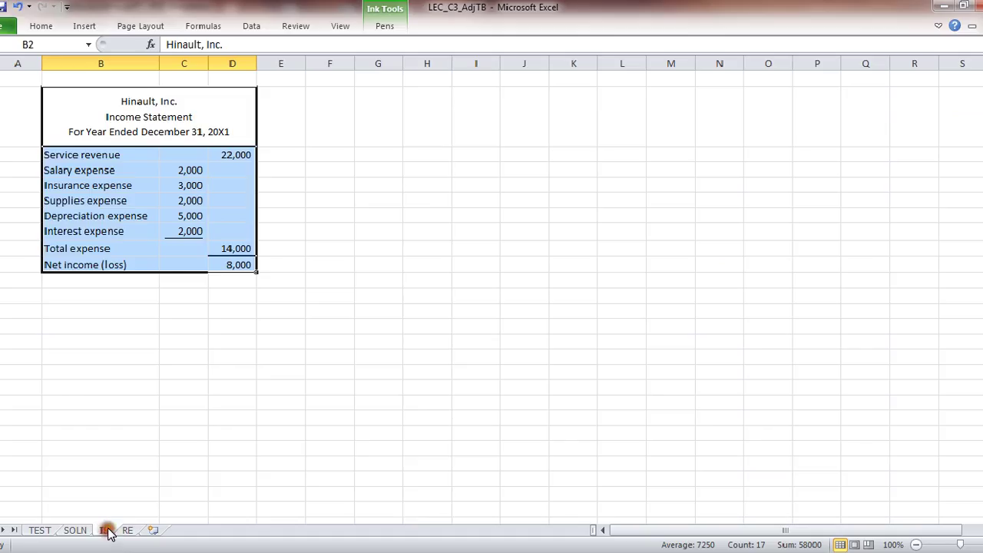
pyautogui.click(234, 155)
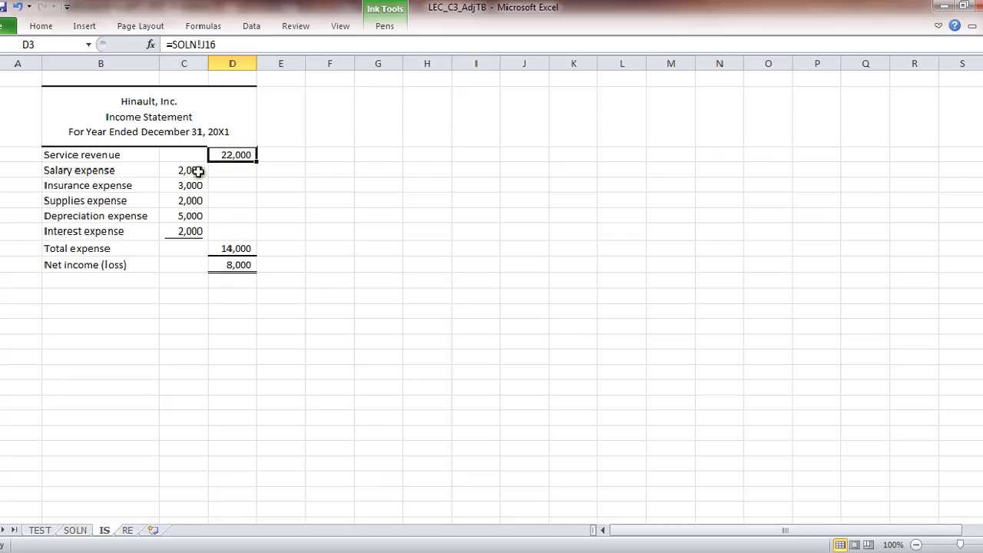
pyautogui.click(238, 248)
pyautogui.click(191, 229)
pyautogui.click(191, 215)
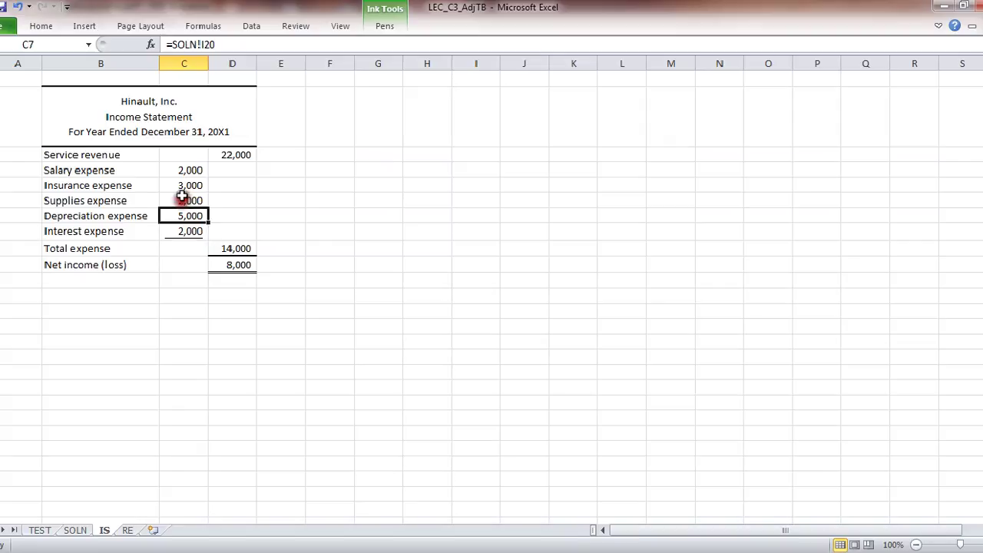
pyautogui.click(187, 201)
pyautogui.click(186, 185)
pyautogui.click(189, 169)
pyautogui.doubleClick(232, 151)
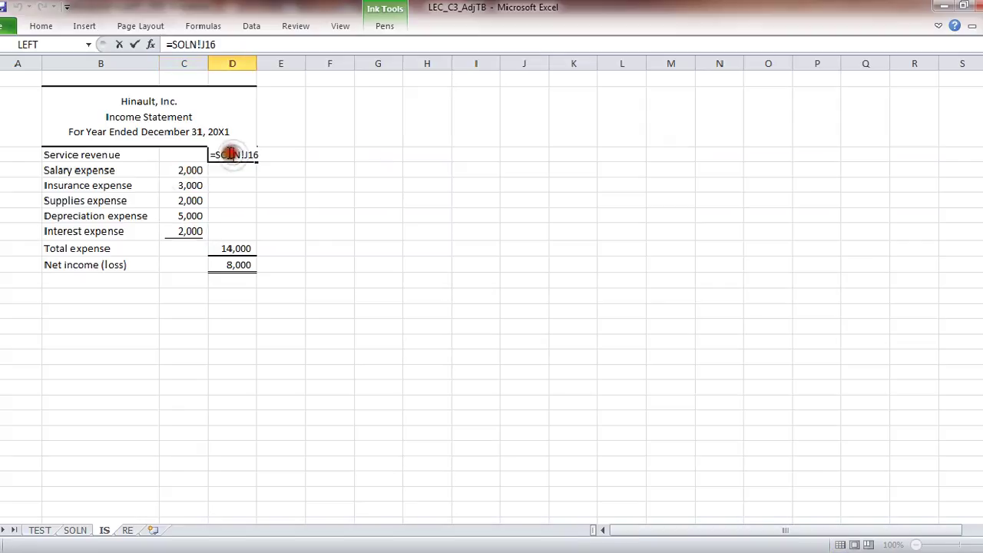
pyautogui.click(232, 230)
pyautogui.moveTo(235, 154); pyautogui.dragTo(235, 171)
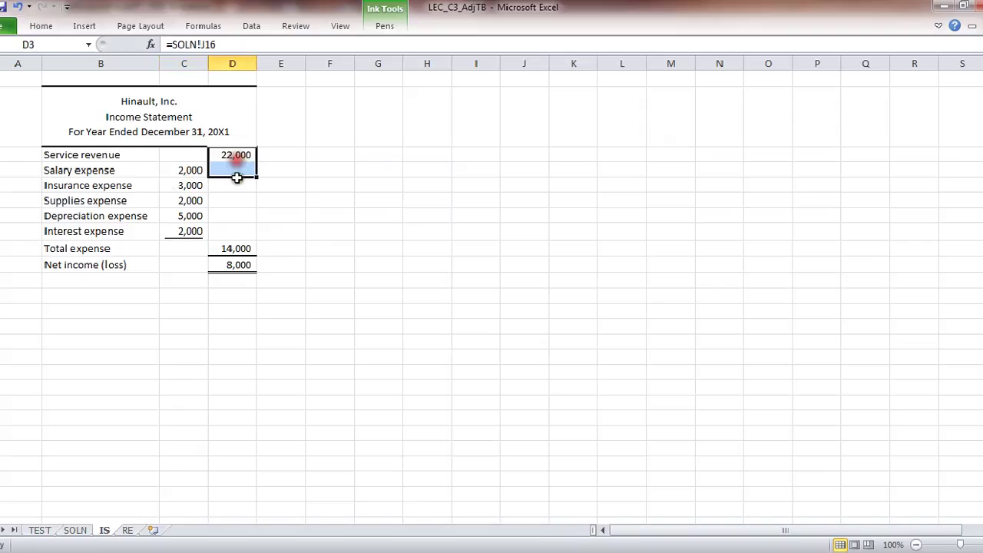
pyautogui.click(237, 157)
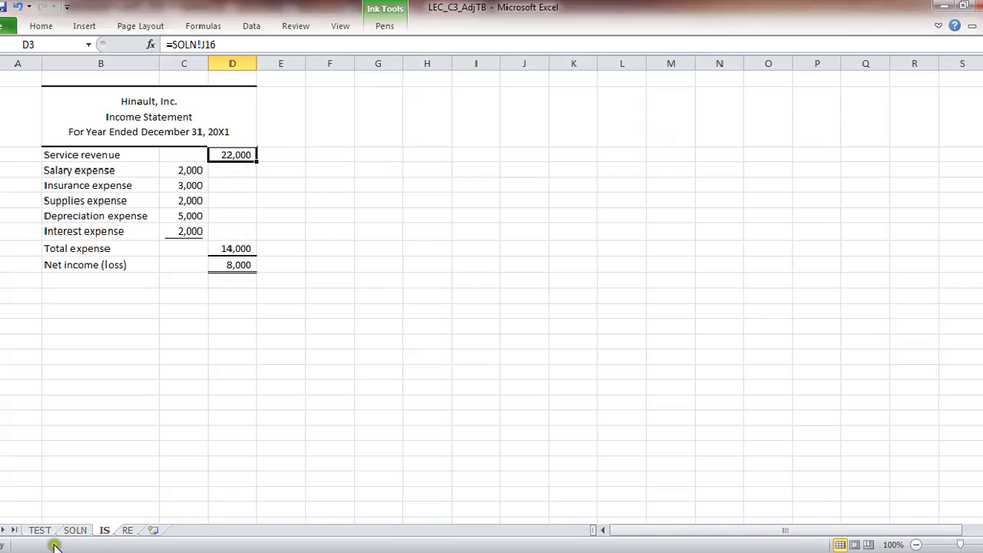
pyautogui.click(75, 530)
pyautogui.click(658, 368)
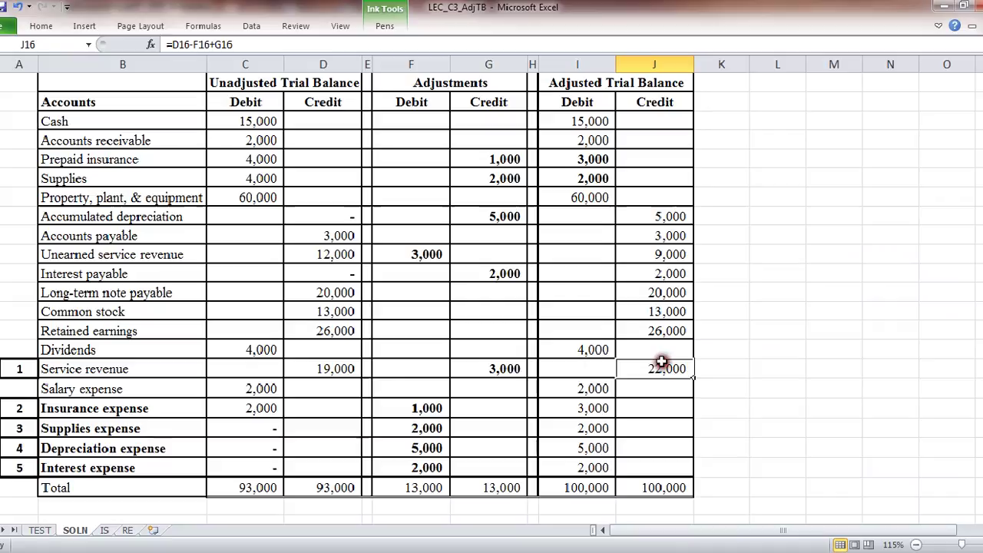
pyautogui.click(101, 531)
pyautogui.click(187, 172)
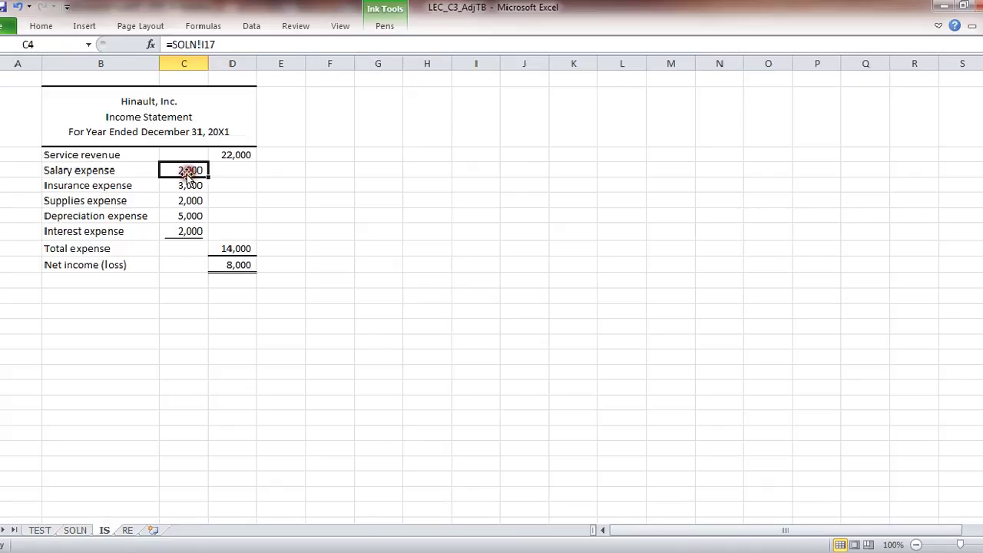
pyautogui.click(75, 531)
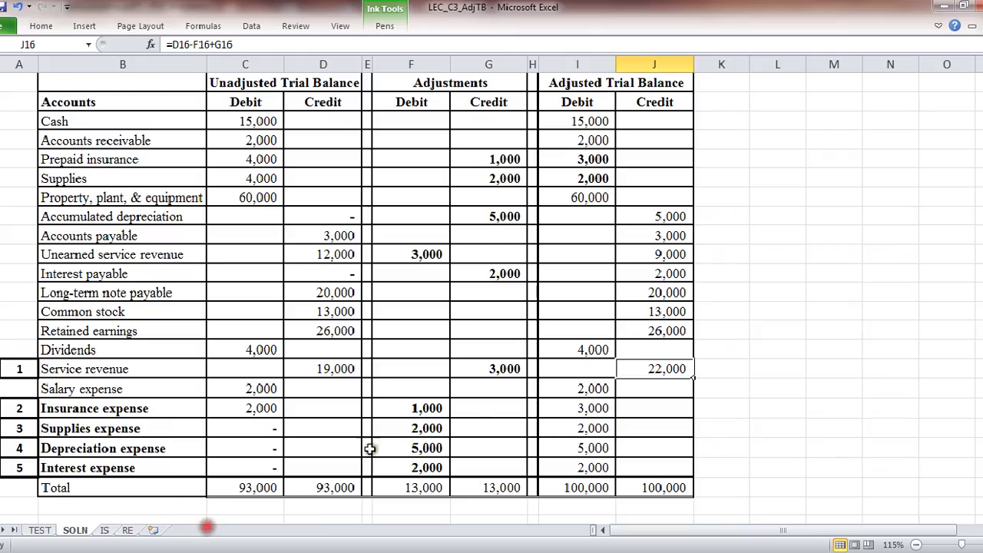
pyautogui.click(588, 390)
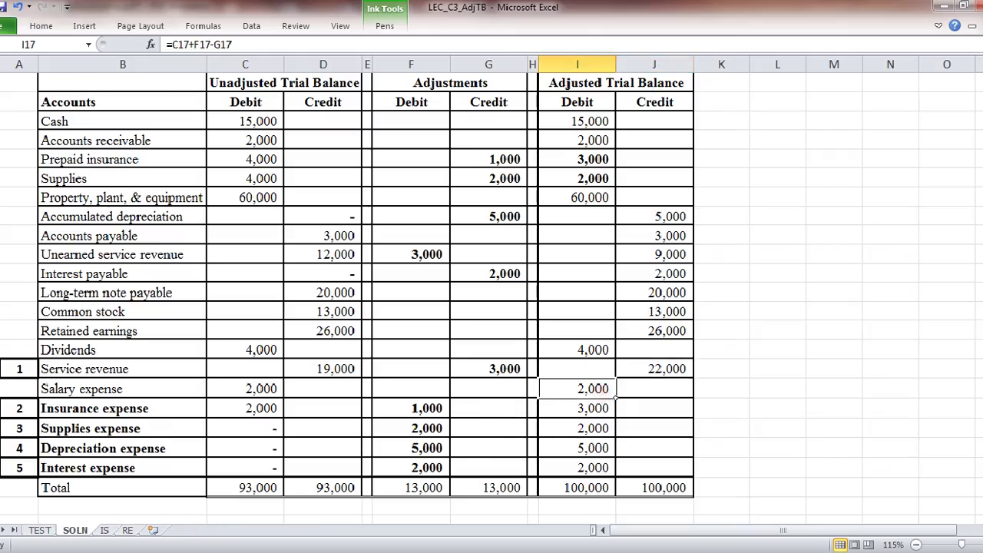
pyautogui.click(104, 531)
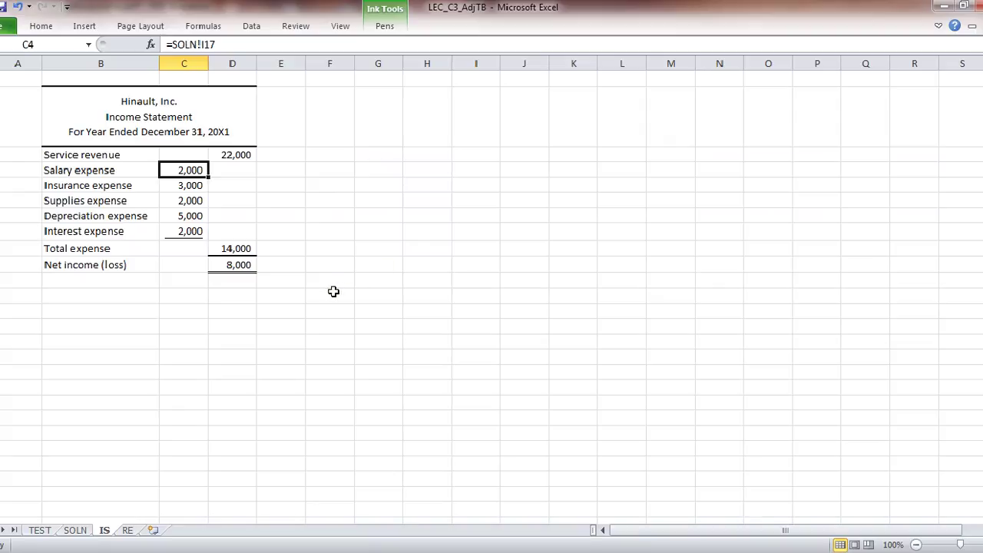
# On the RE sheet, check the D3–D6 links ending at 30,000, then switch to PDF Annotator
pyautogui.click(128, 530)
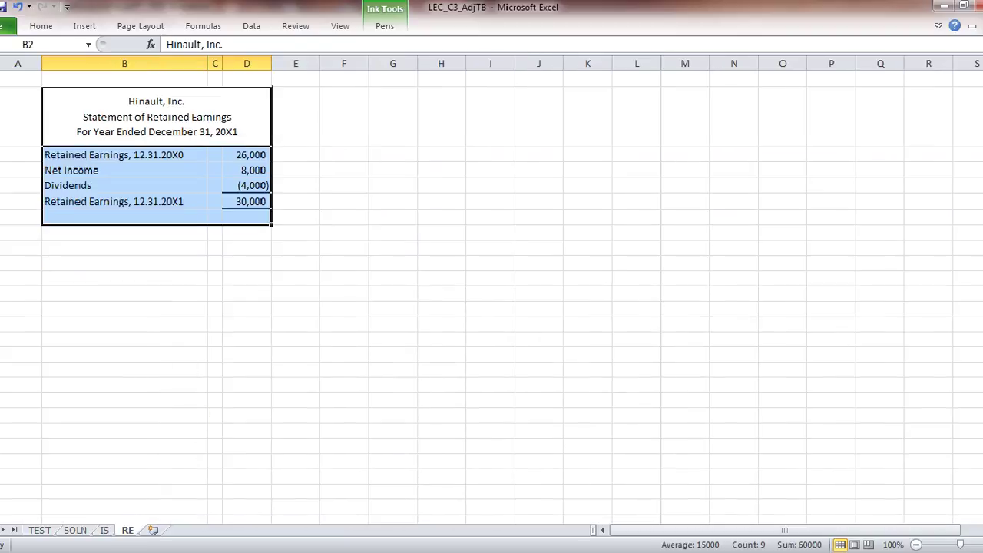
pyautogui.click(247, 154)
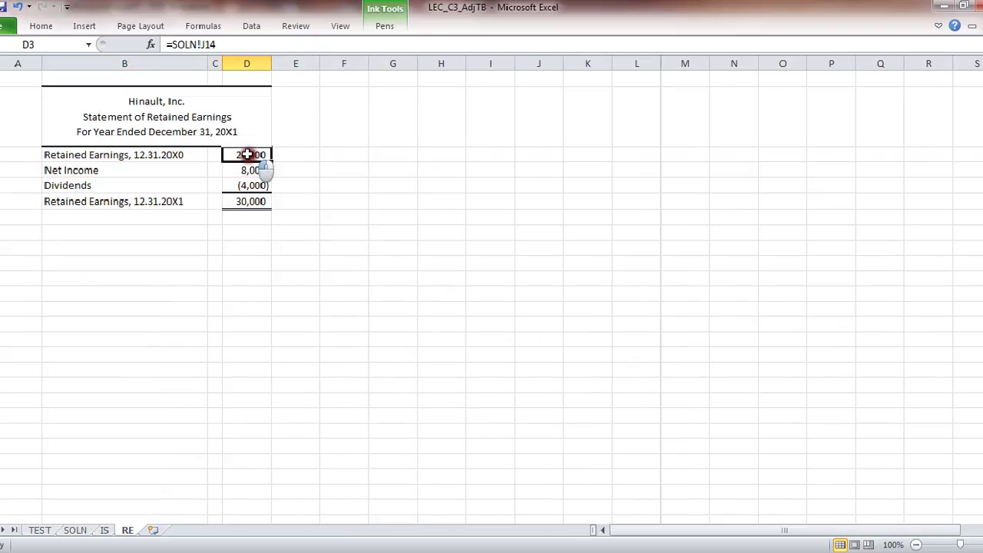
pyautogui.click(251, 170)
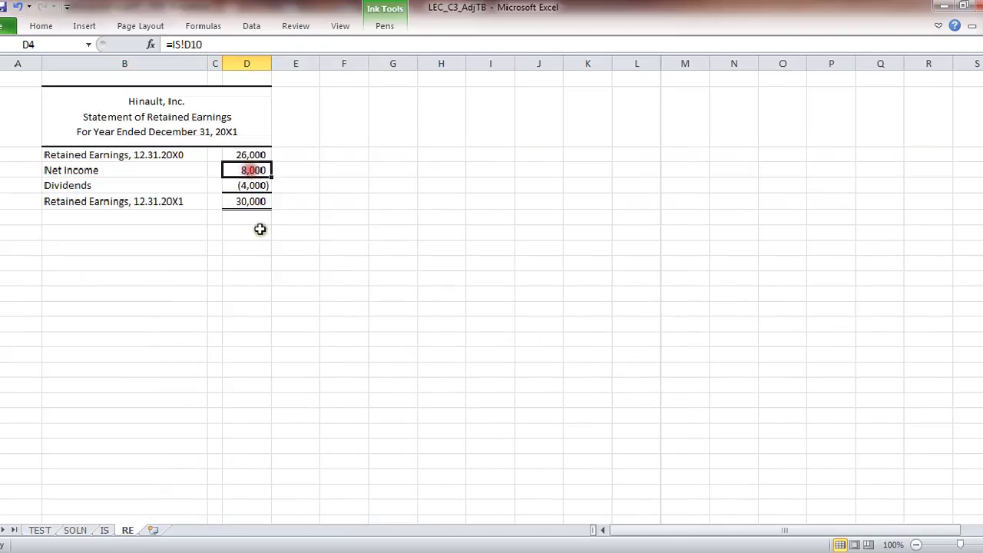
pyautogui.click(256, 185)
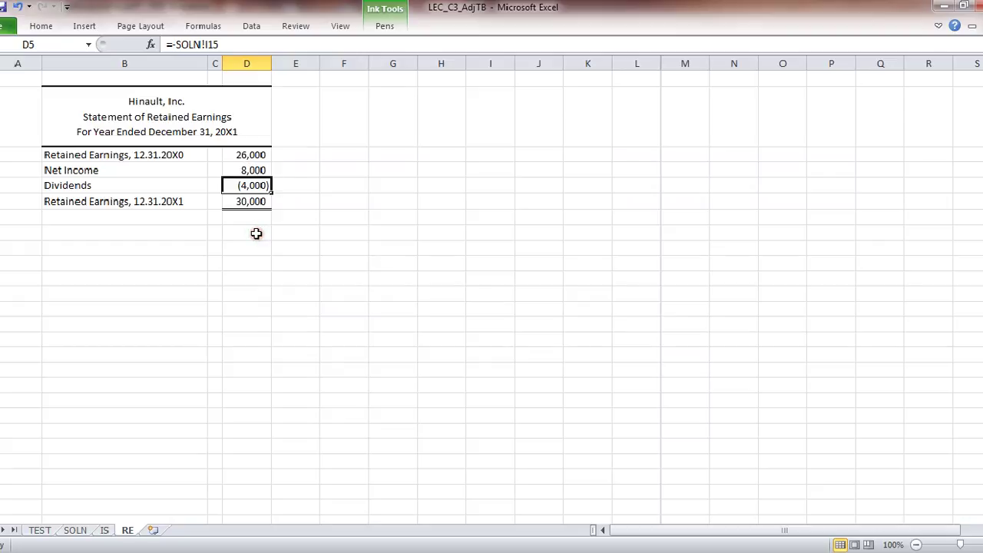
pyautogui.click(256, 202)
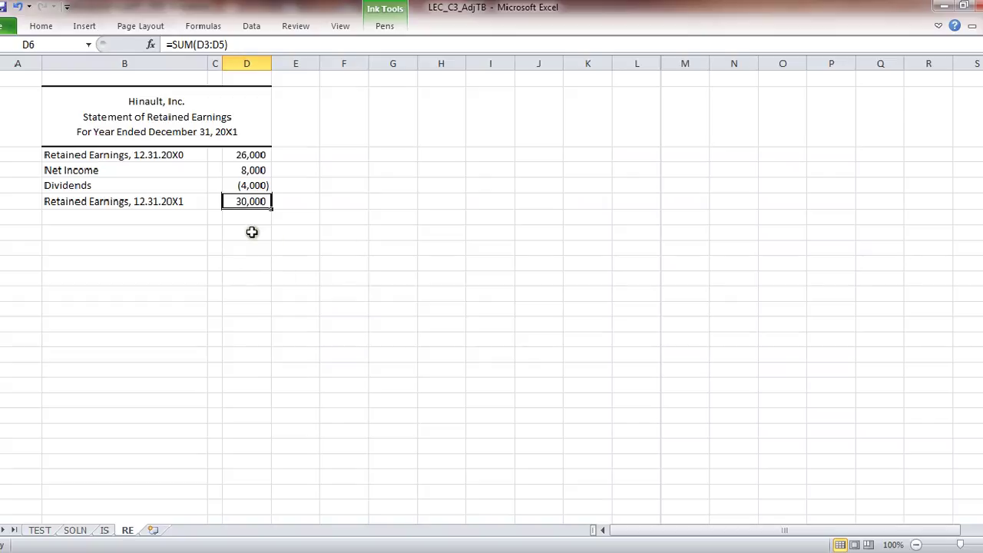
pyautogui.hotkey('alt', 'Tab')
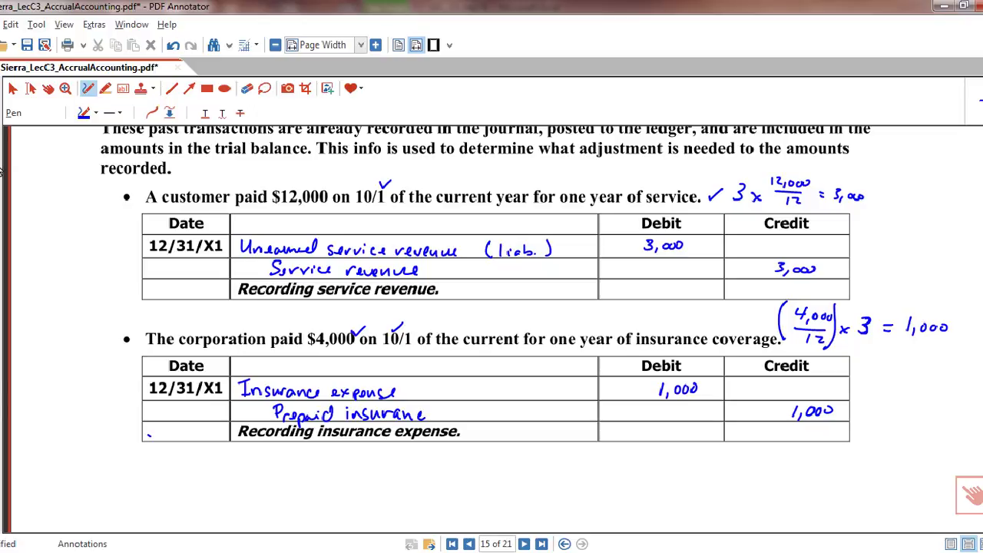
# Show the PDF full screen and set the pen colour to blue
pyautogui.click(64, 25)
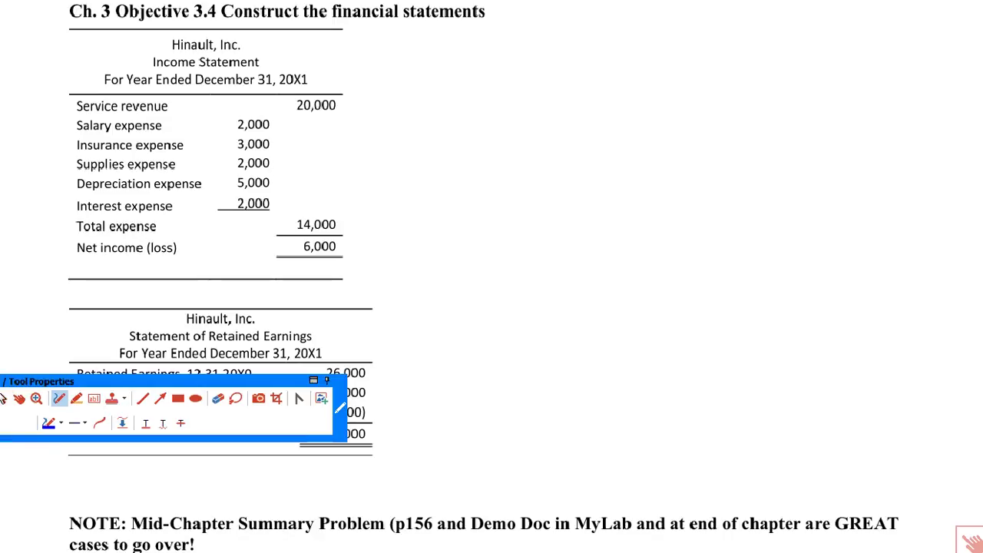
pyautogui.click(48, 424)
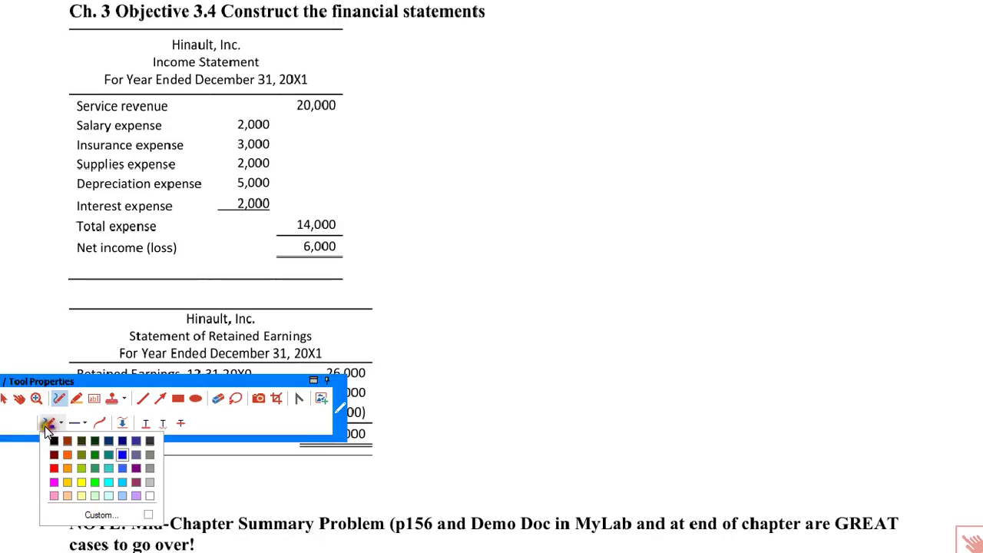
pyautogui.click(136, 468)
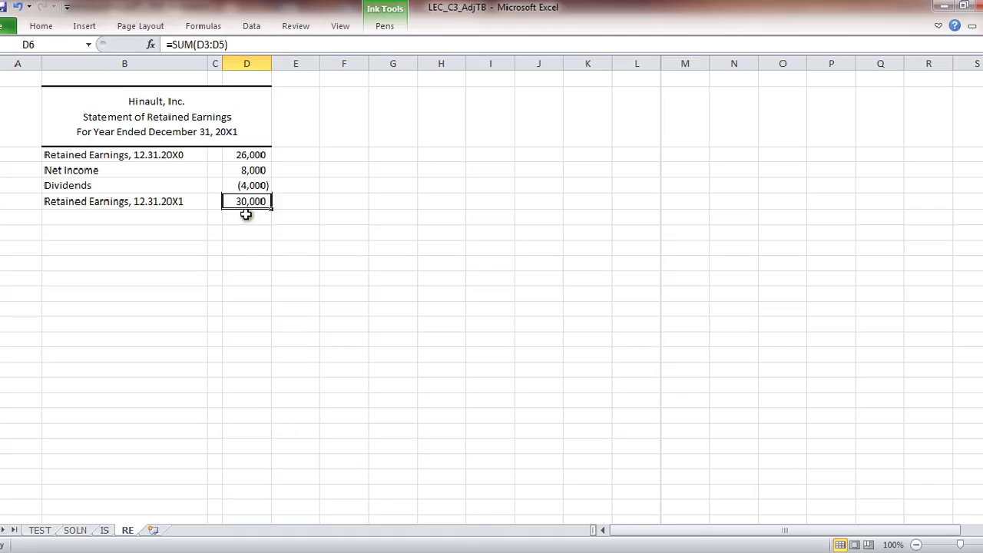
# Review the IS and RE sheets, then minimize Excel to reveal page 19 of the PDF
pyautogui.click(102, 530)
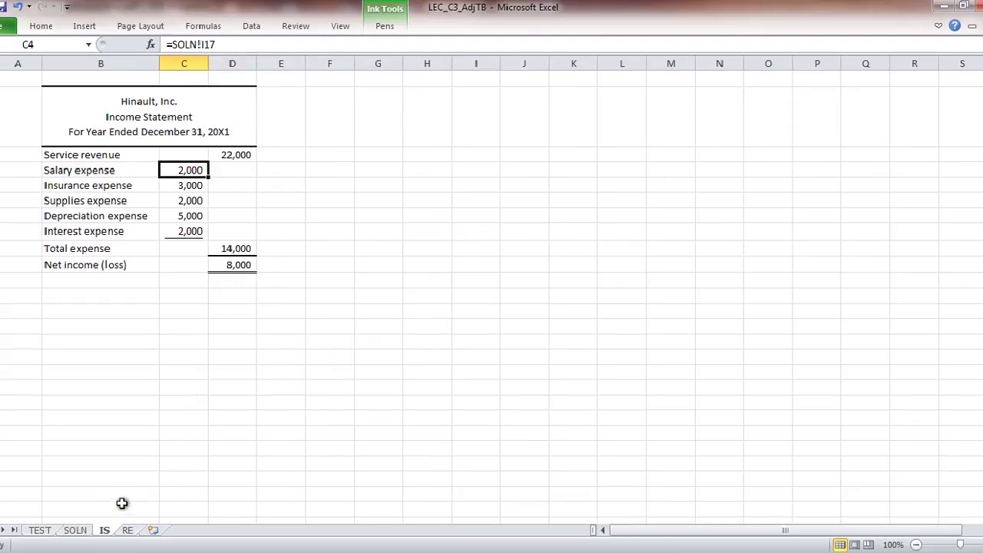
pyautogui.click(127, 529)
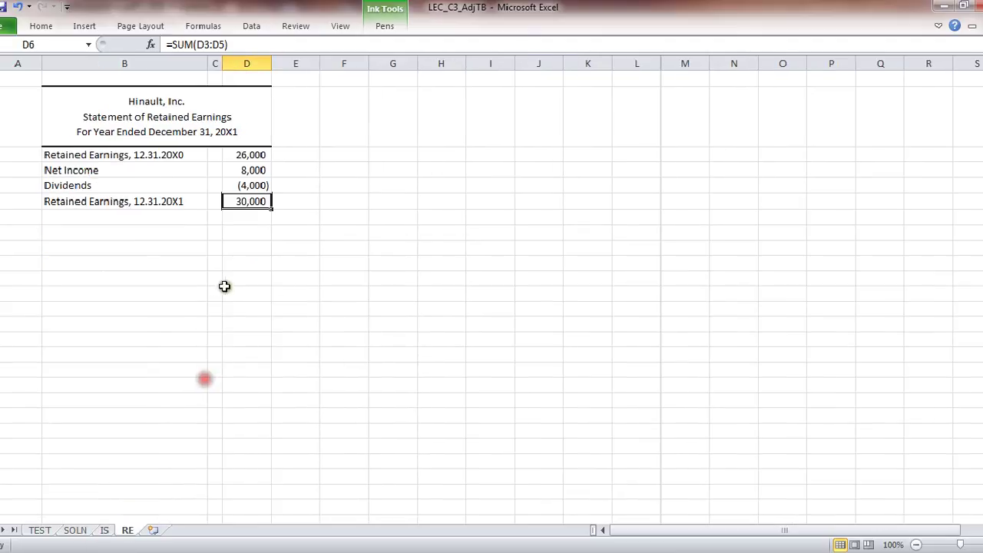
pyautogui.click(943, 6)
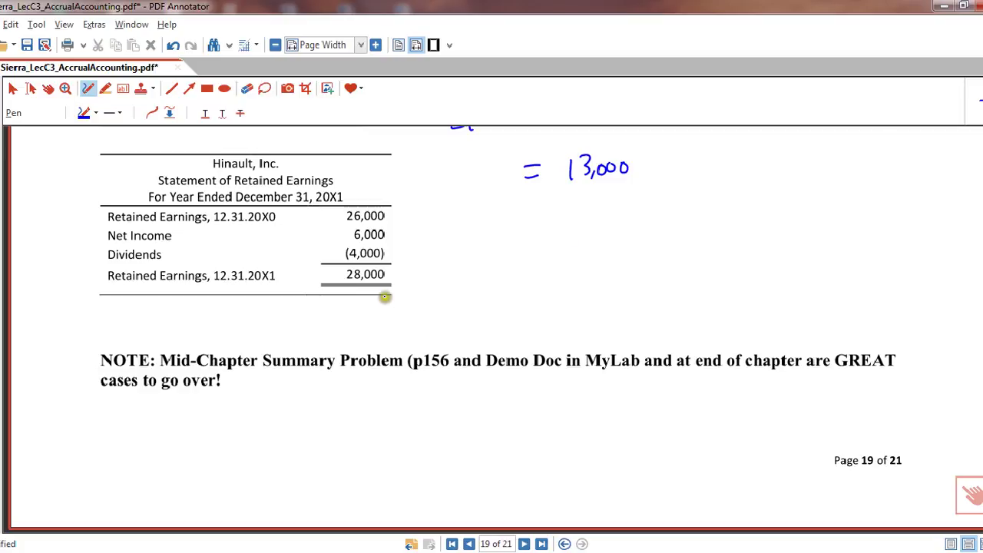
# On the income statement, ink over the 20,000 service revenue and the 6,000 net income
pyautogui.scroll(3, 385, 295)
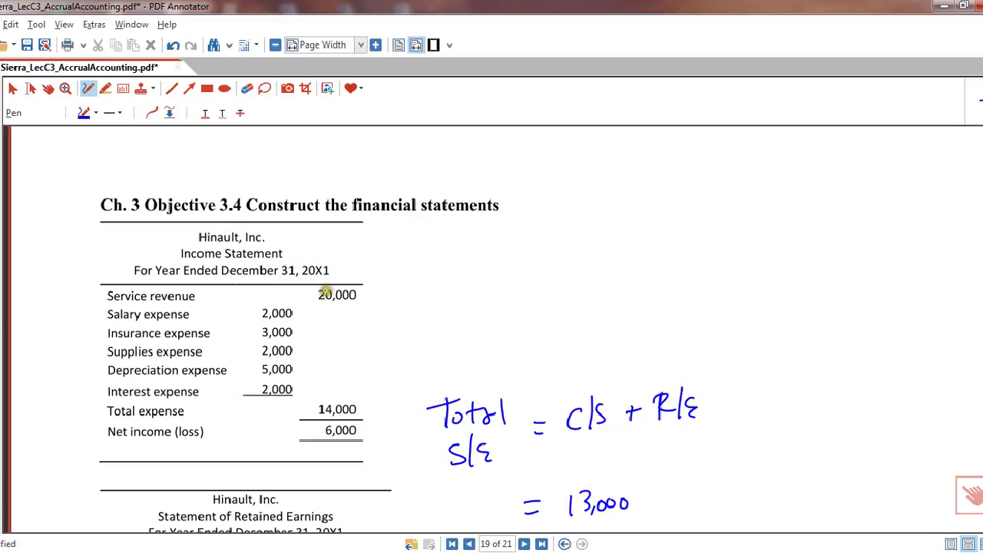
pyautogui.click(328, 289)
pyautogui.moveTo(329, 290); pyautogui.dragTo(332, 301)
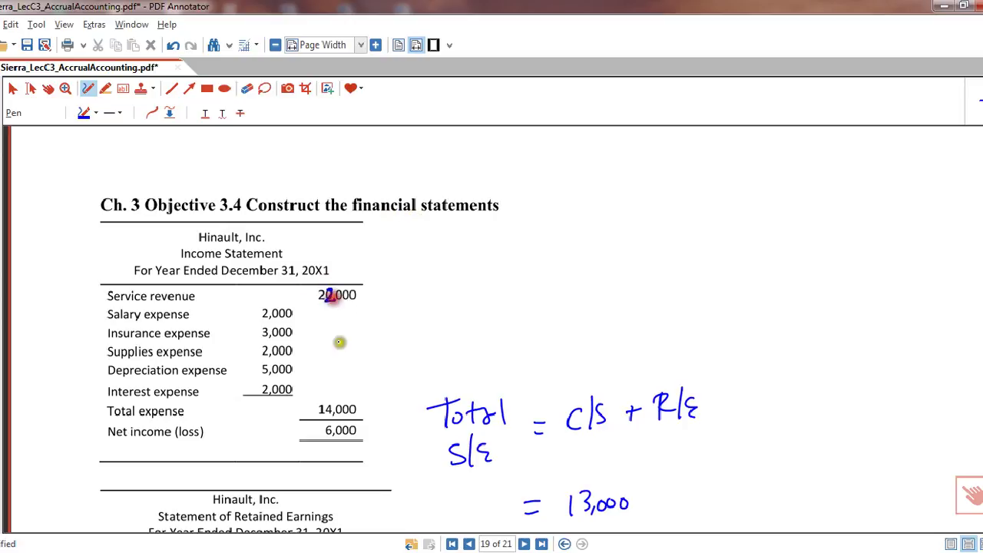
pyautogui.click(326, 424)
pyautogui.moveTo(326, 424)
pyautogui.mouseDown()
pyautogui.moveTo(328, 435)
pyautogui.moveTo(328, 425)
pyautogui.mouseUp()
# On the retained earnings statement, change net income to 8,000 and ending balance to 30,000
pyautogui.scroll(-3, 343, 408)
pyautogui.scroll(-3, 343, 409)
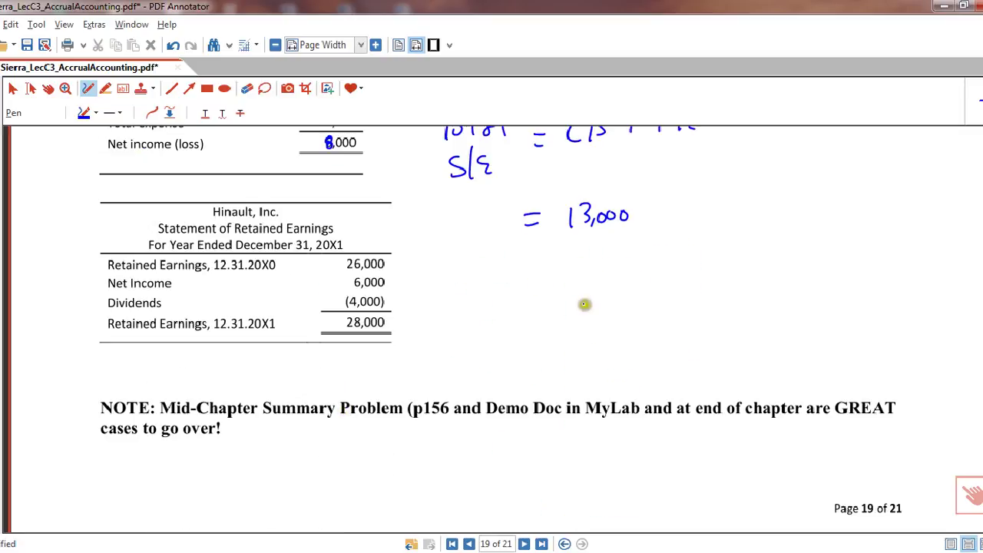
pyautogui.click(354, 281)
pyautogui.moveTo(354, 280)
pyautogui.mouseDown()
pyautogui.moveTo(345, 284)
pyautogui.moveTo(356, 280)
pyautogui.mouseUp()
pyautogui.moveTo(349, 322)
pyautogui.mouseDown()
pyautogui.moveTo(358, 316)
pyautogui.moveTo(347, 330)
pyautogui.mouseUp()
# Extend the Total S/E equation to 13,000 + 30,000 = 43,000
pyautogui.scroll(2, 365, 294)
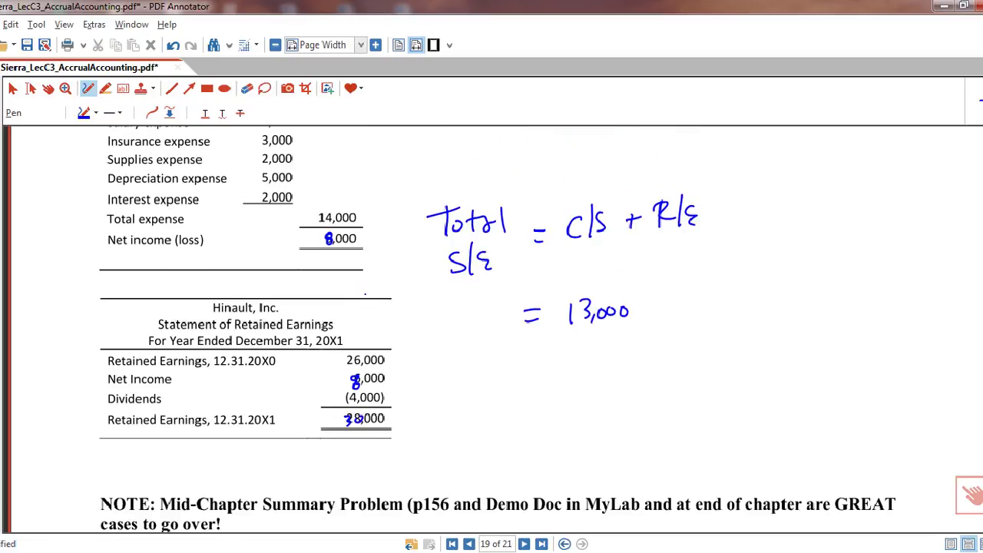
pyautogui.moveTo(645, 306); pyautogui.dragTo(659, 306)
pyautogui.moveTo(652, 299)
pyautogui.mouseDown()
pyautogui.moveTo(653, 314)
pyautogui.moveTo(754, 305)
pyautogui.moveTo(781, 290)
pyautogui.moveTo(797, 301)
pyautogui.moveTo(845, 301)
pyautogui.moveTo(808, 275)
pyautogui.mouseUp()
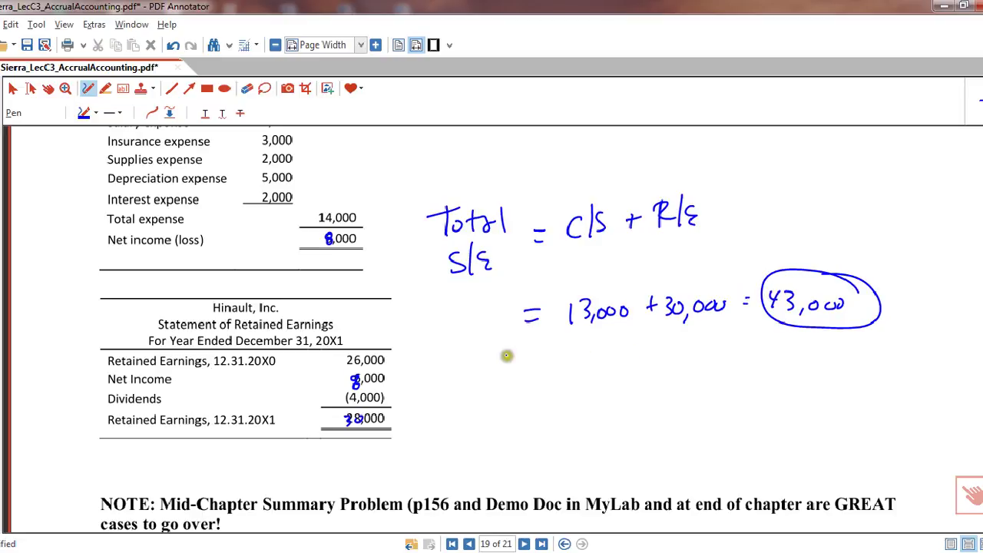
pyautogui.scroll(-1, 528, 352)
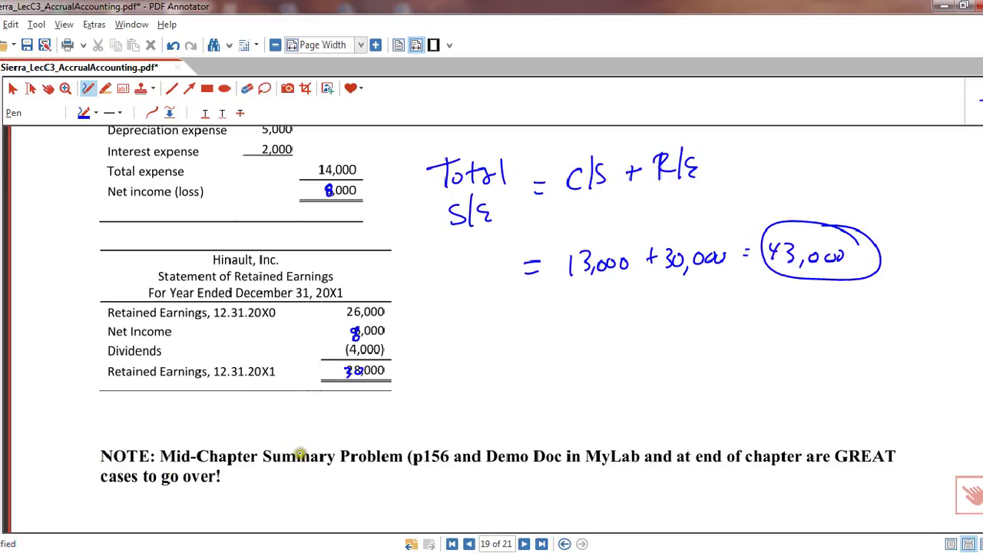
# Mark the NOTE with an ink arrow, underline the p156 Mid-Chapter Summary Problem, and circle Demo Doc
pyautogui.click(84, 456)
pyautogui.moveTo(84, 456)
pyautogui.mouseDown()
pyautogui.moveTo(92, 462)
pyautogui.moveTo(73, 461)
pyautogui.moveTo(93, 461)
pyautogui.mouseUp()
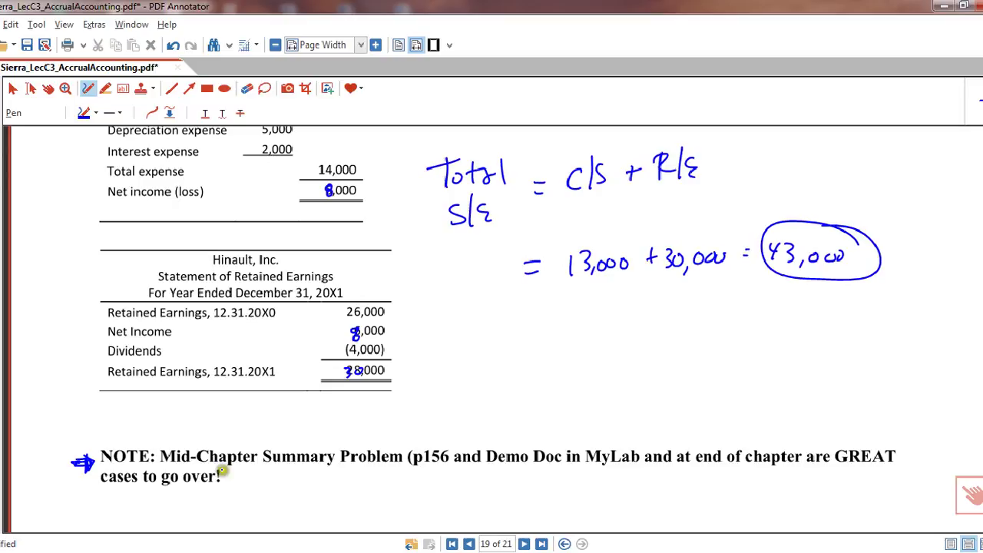
pyautogui.moveTo(224, 466); pyautogui.dragTo(456, 463)
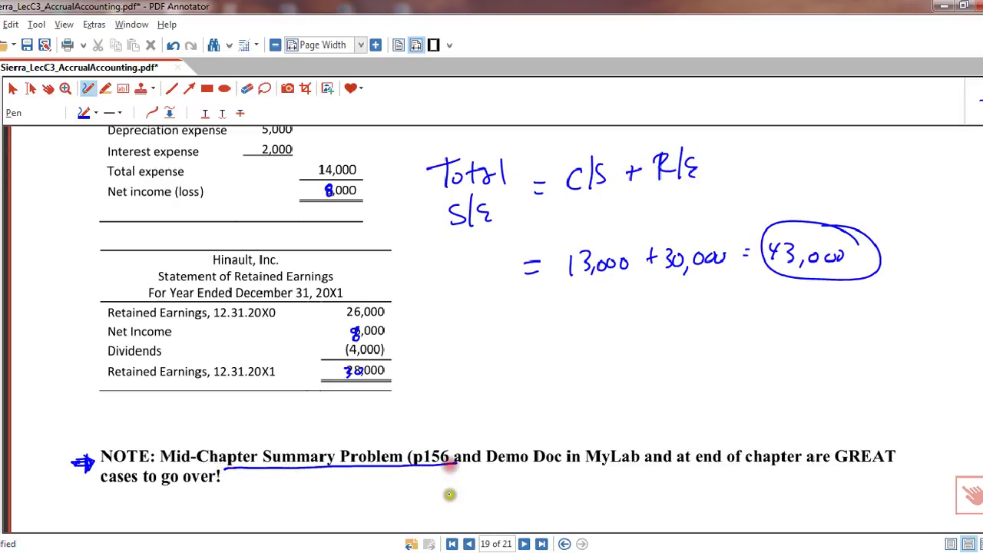
pyautogui.moveTo(578, 435)
pyautogui.mouseDown()
pyautogui.moveTo(484, 448)
pyautogui.moveTo(529, 407)
pyautogui.moveTo(465, 443)
pyautogui.mouseUp()
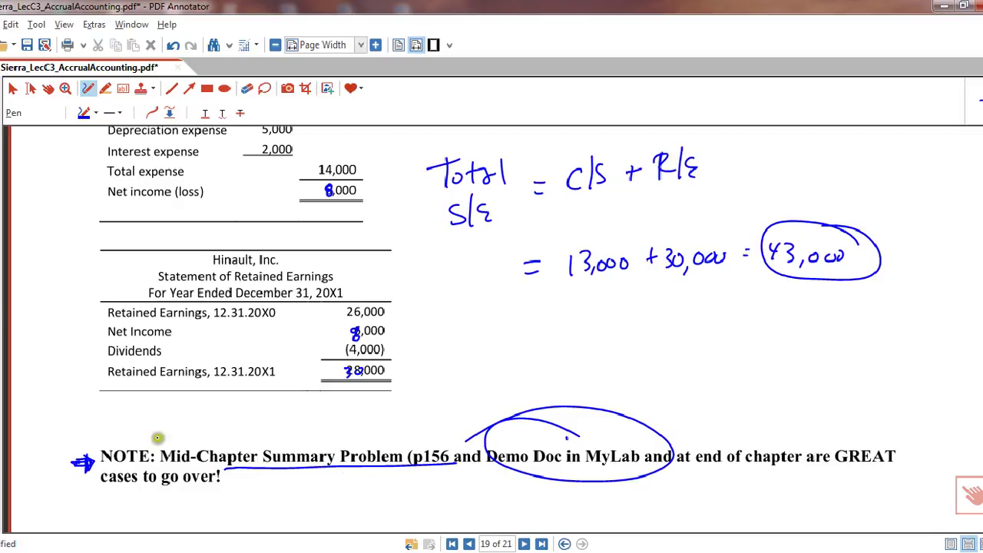
pyautogui.scroll(-2, 351, 282)
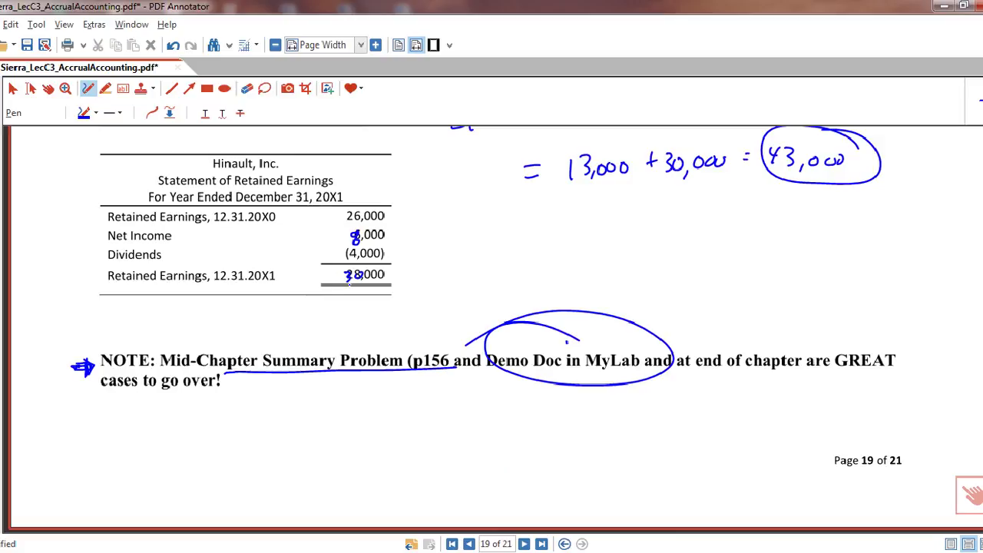
pyautogui.scroll(-4, 351, 282)
pyautogui.scroll(6, 351, 283)
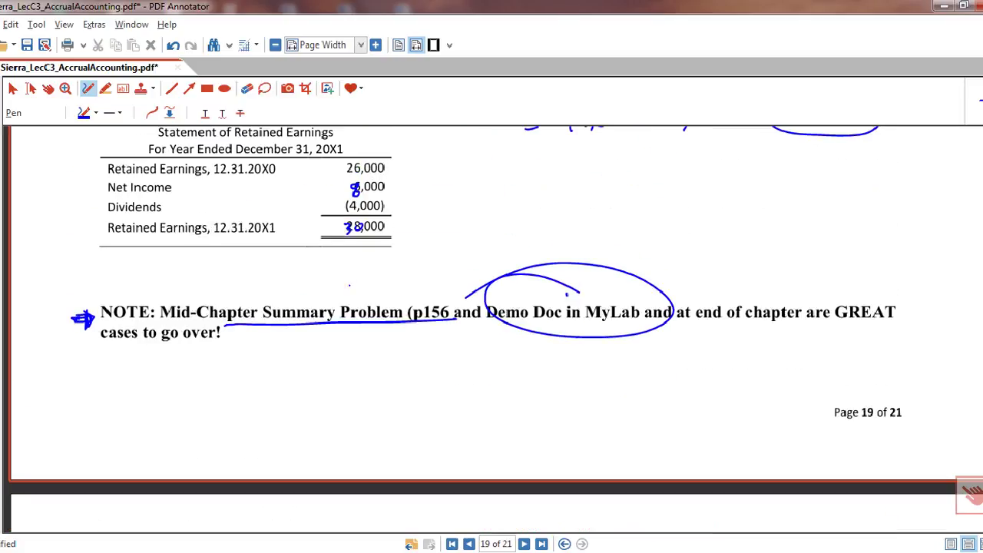